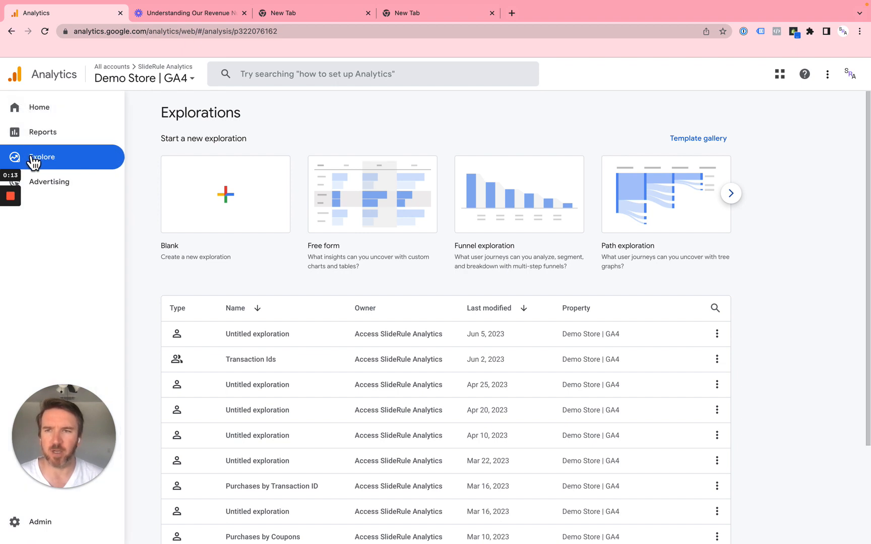
Create a blank exploration and import the Date and Transaction ID dimensions into it
click(226, 207)
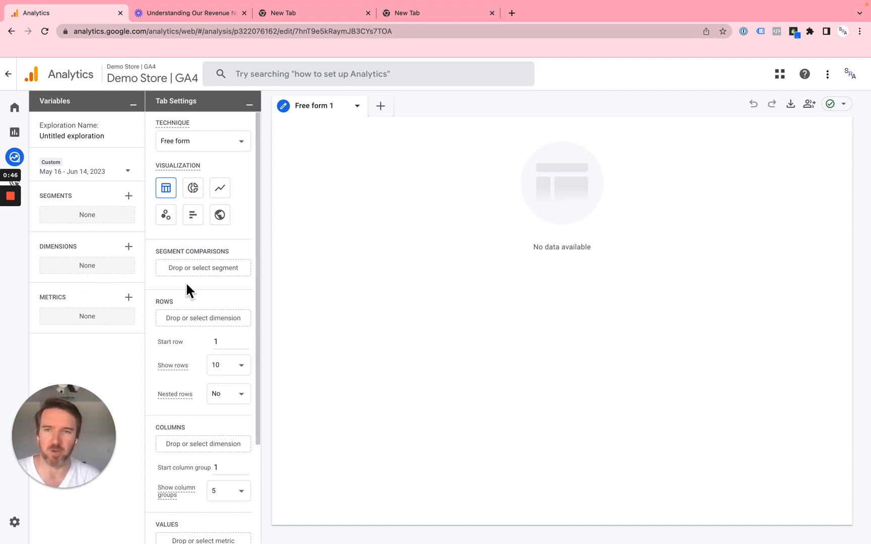
click(129, 247)
click(424, 75)
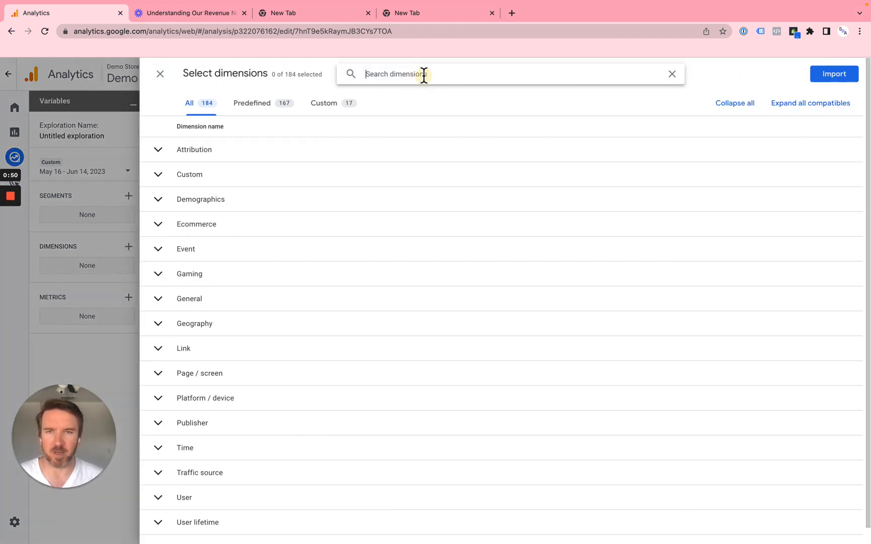
text(date)
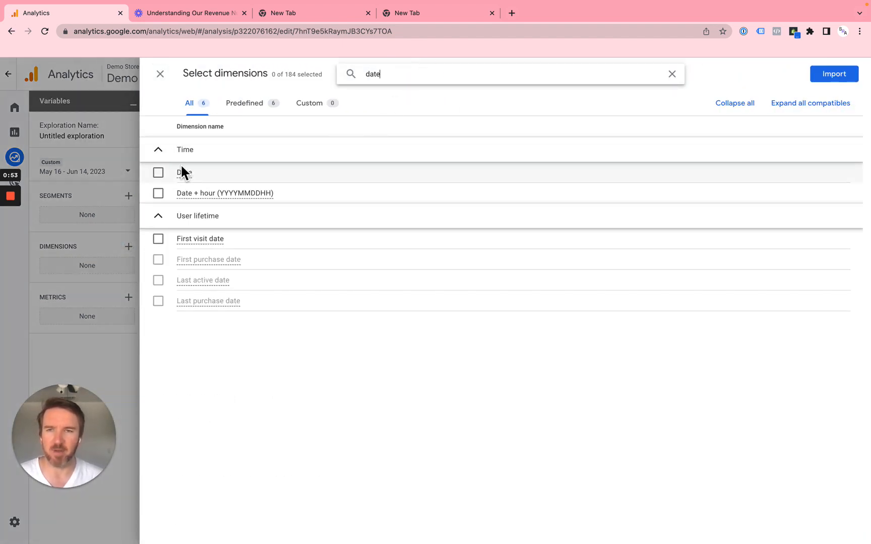
click(158, 173)
double_click(367, 74)
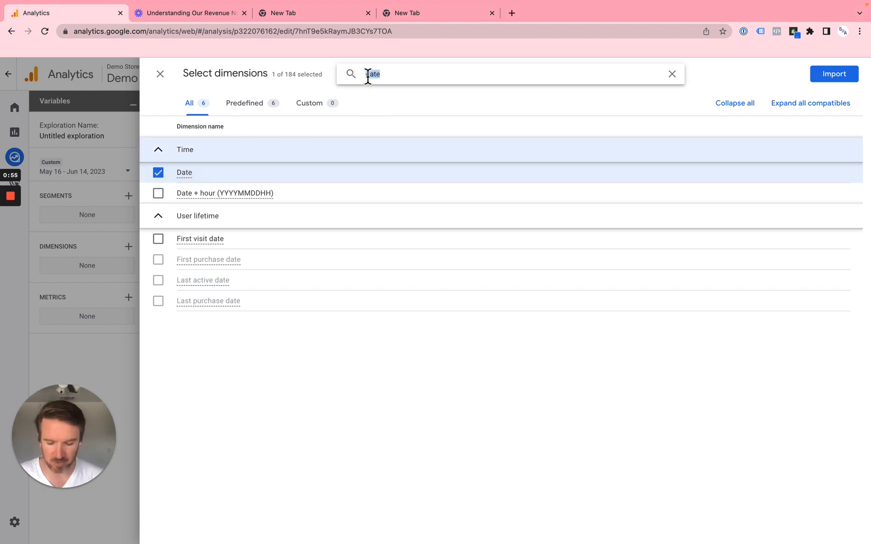
text(trans)
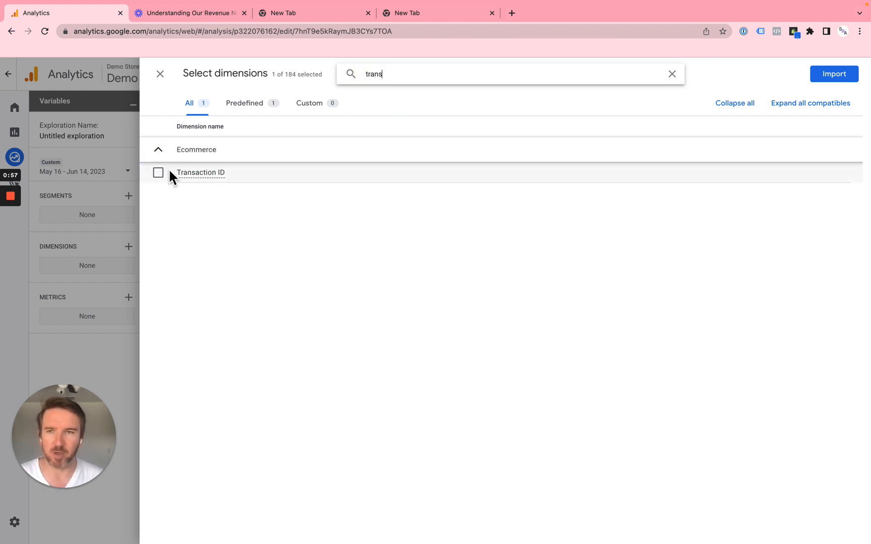
click(159, 173)
click(816, 80)
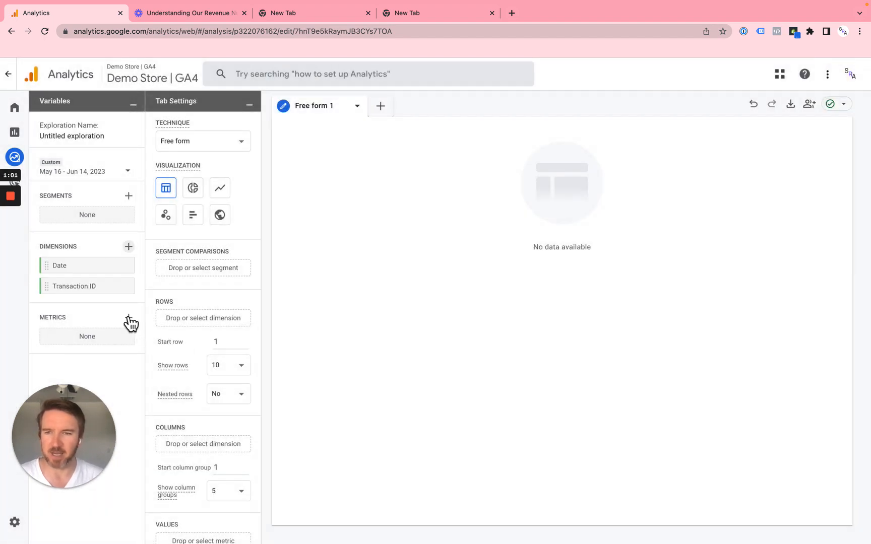
Select the Purchases and Purchase revenue metrics for import into the exploration
click(128, 317)
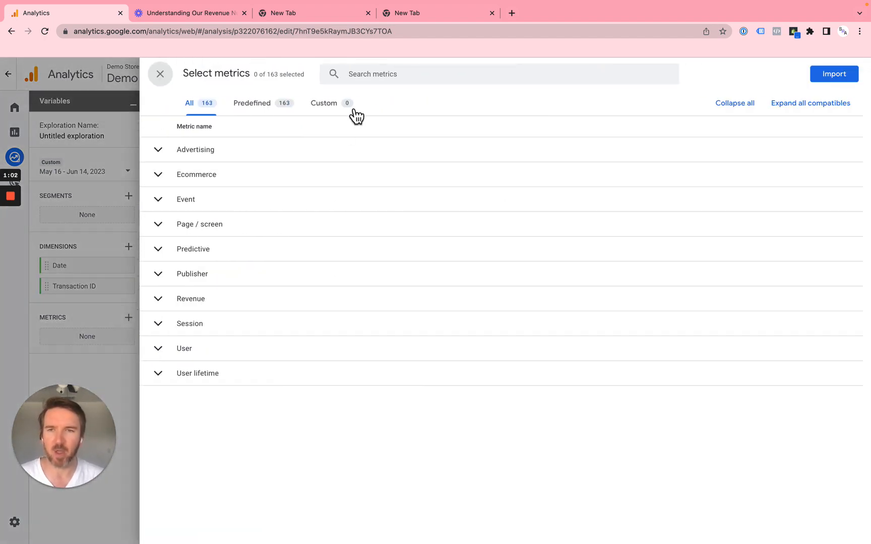
click(376, 75)
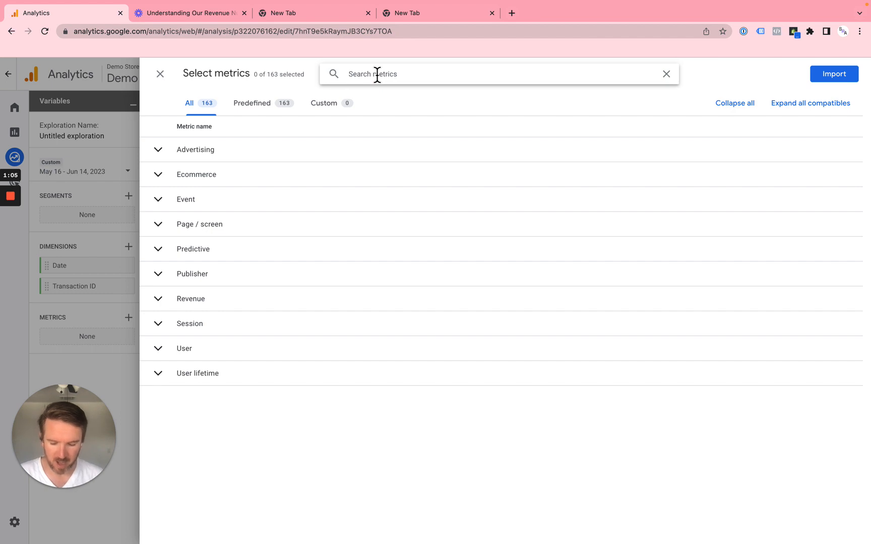
text(purch)
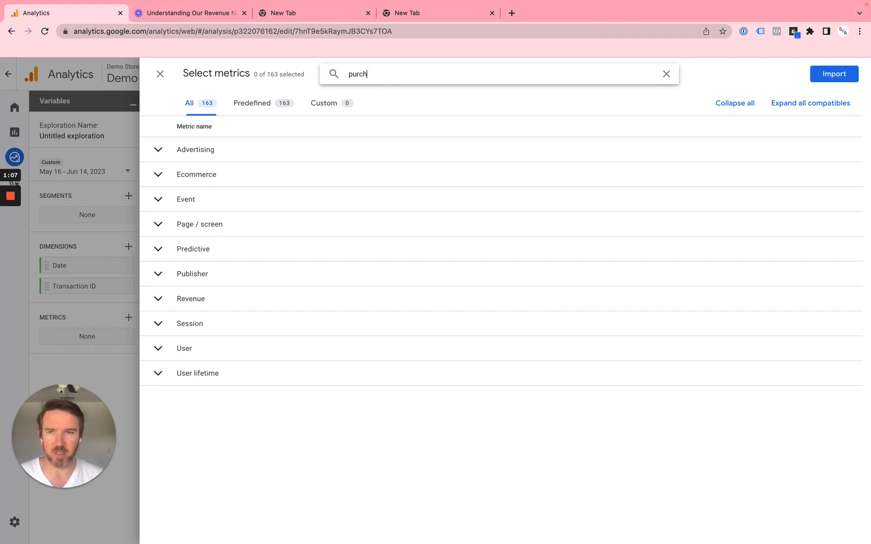
click(158, 234)
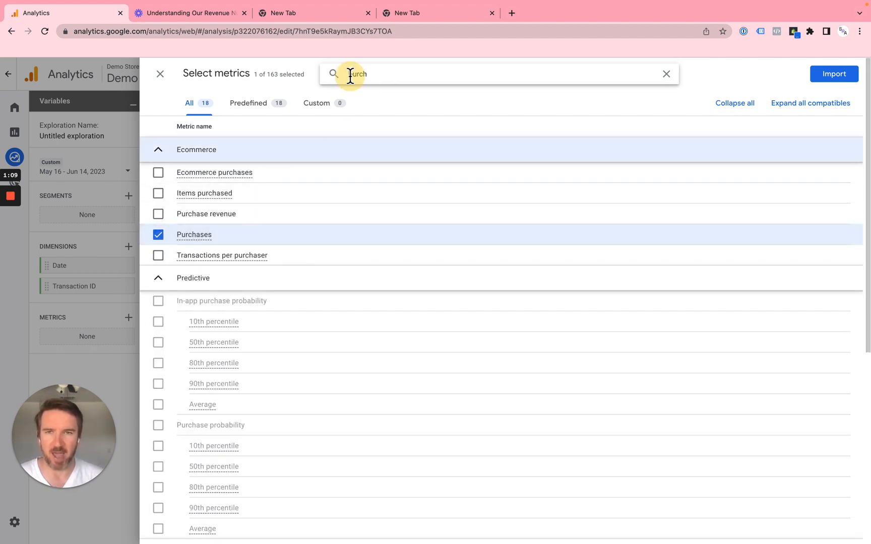
double_click(350, 74)
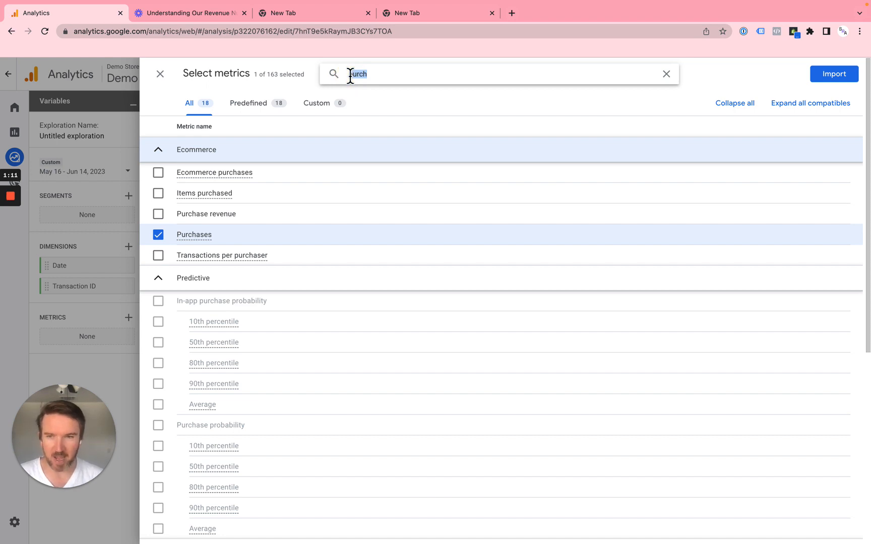
click(158, 214)
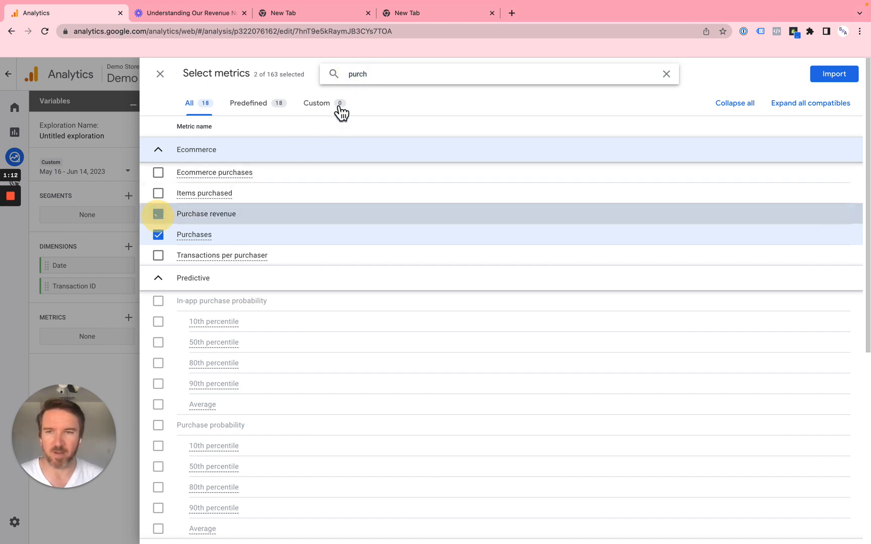
Add Tax amount and Shipping amount to the metric selection and import the selected metrics
double_click(351, 74)
text(ta)
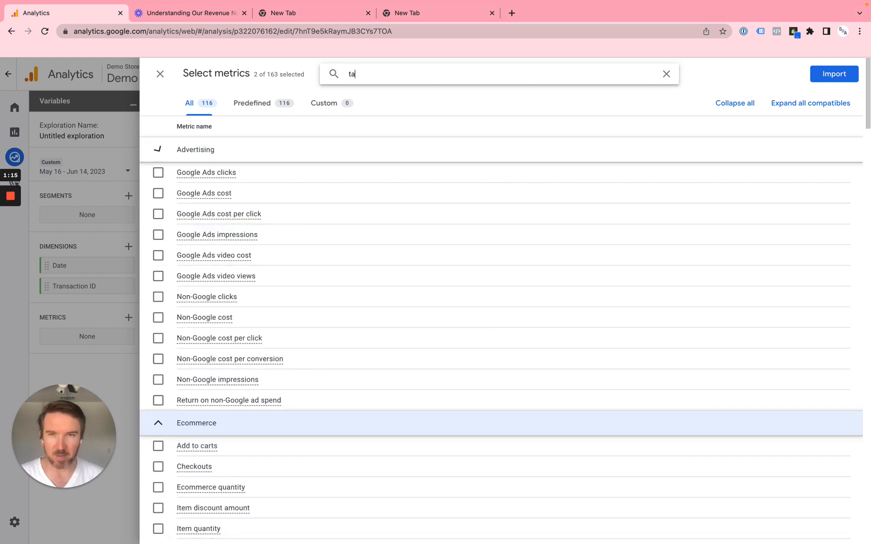
text(x)
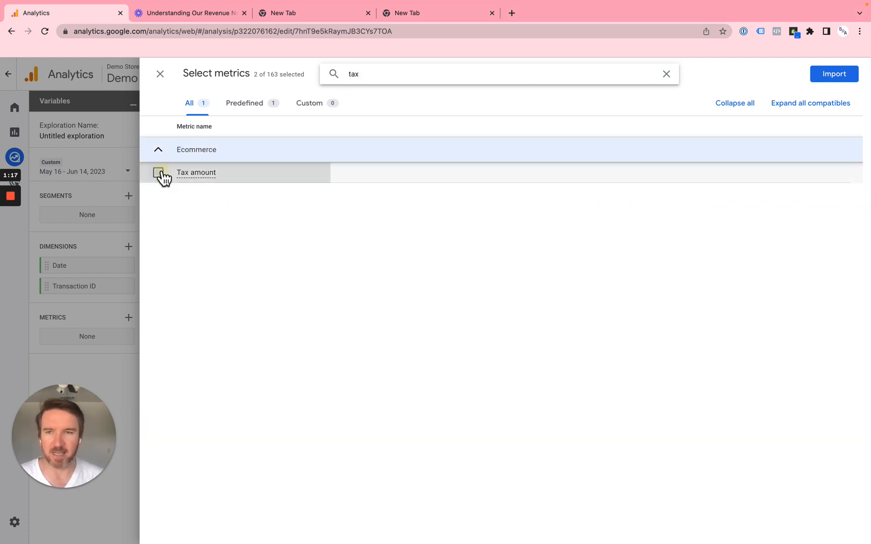
click(158, 172)
double_click(351, 74)
text(s)
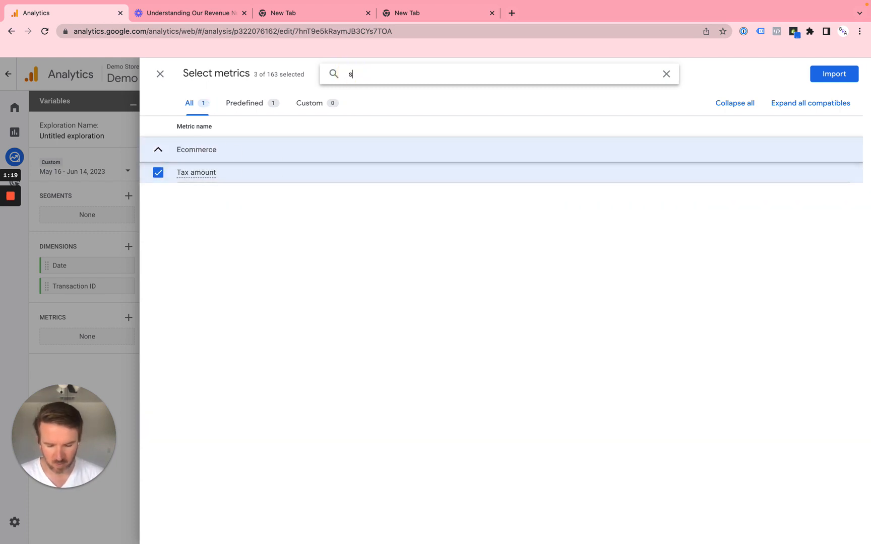
text(hipping)
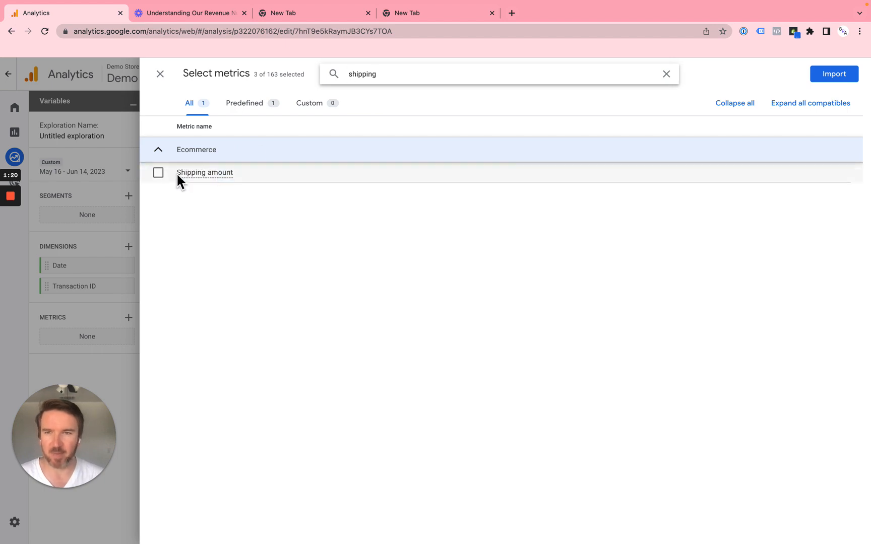
click(158, 172)
click(846, 78)
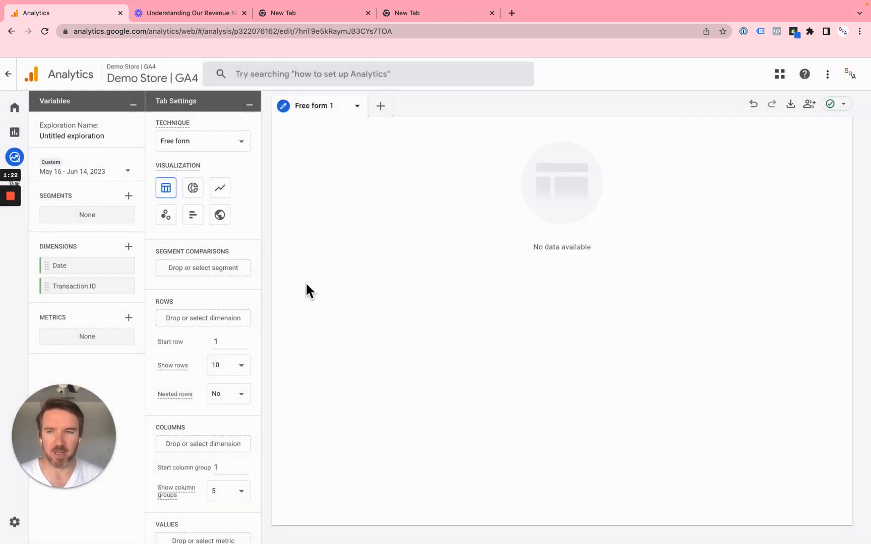
Set Date as the row dimension of the free form table
drag(86, 427, 804, 443)
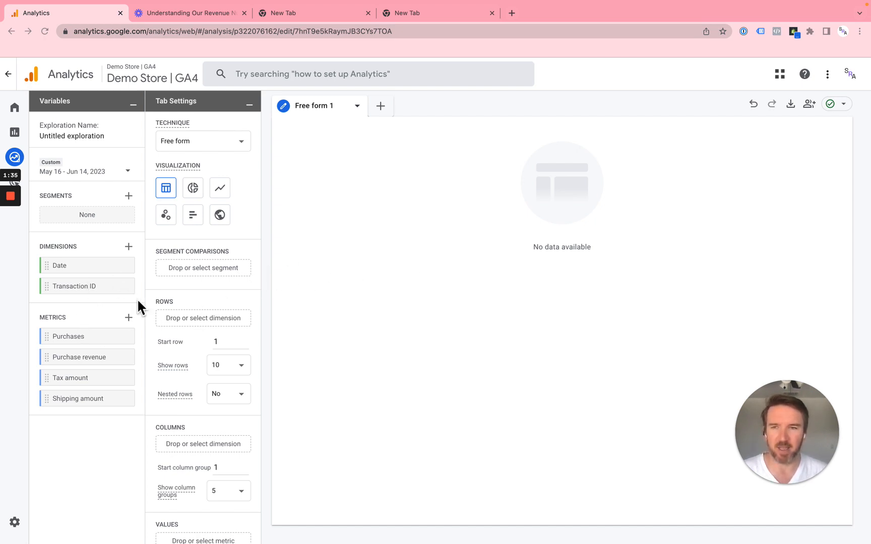
click(82, 270)
drag(82, 266, 220, 313)
Add Purchases, Purchase revenue, Tax amount and Shipping amount as the table's values, in that order
scroll(218, 334, down, 3)
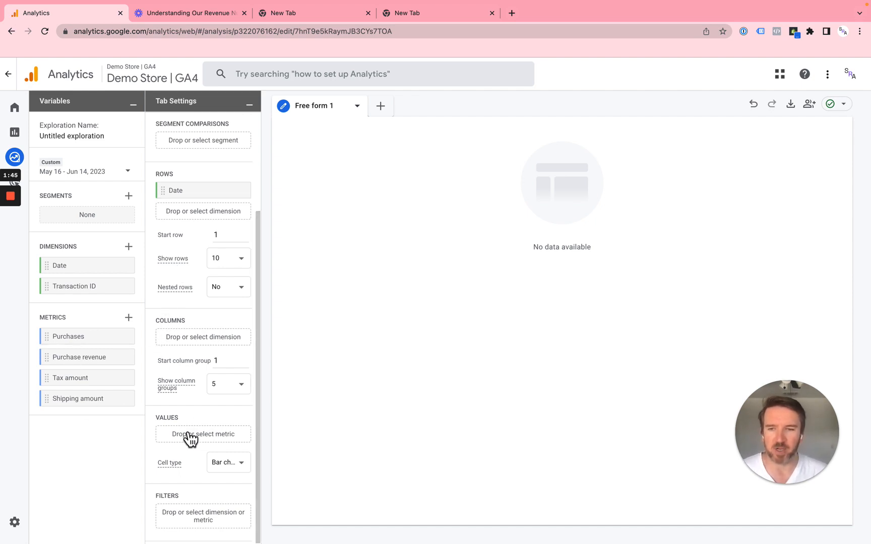
drag(64, 336, 176, 434)
drag(82, 357, 181, 455)
drag(87, 382, 195, 481)
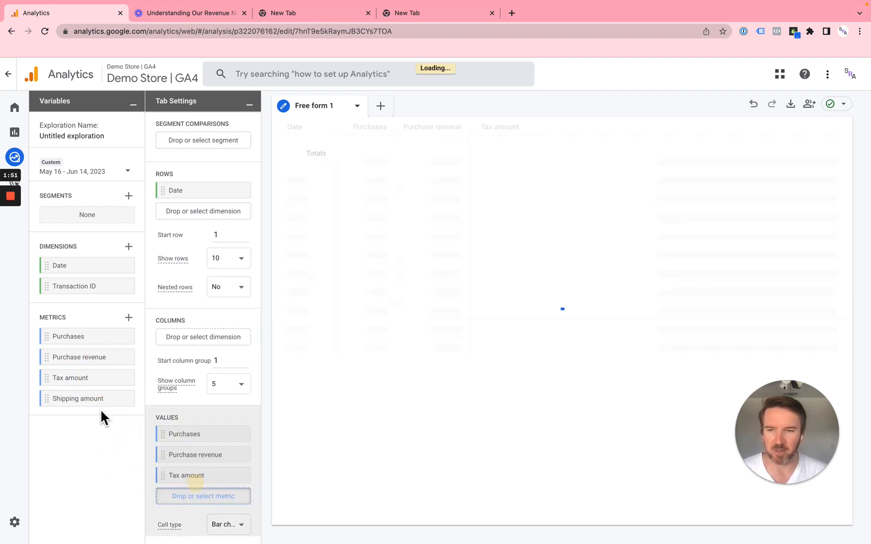
drag(89, 399, 195, 498)
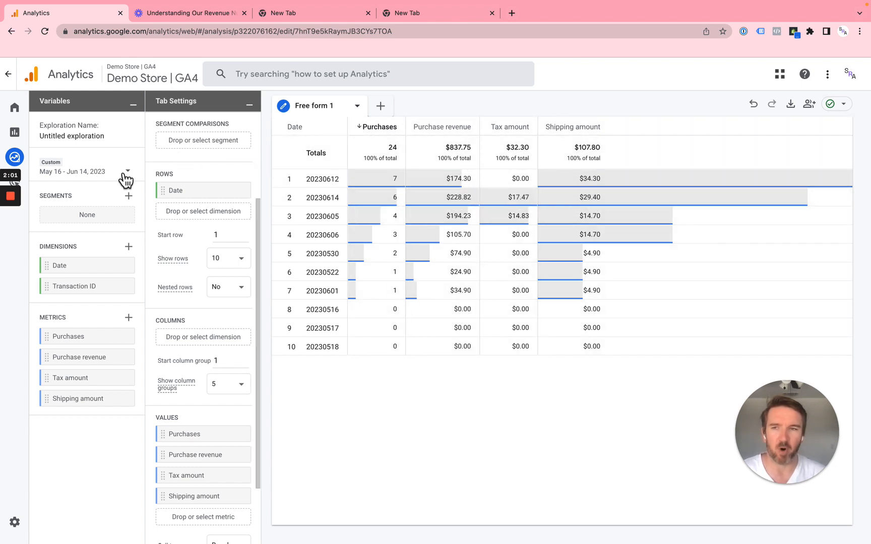
click(119, 172)
click(623, 91)
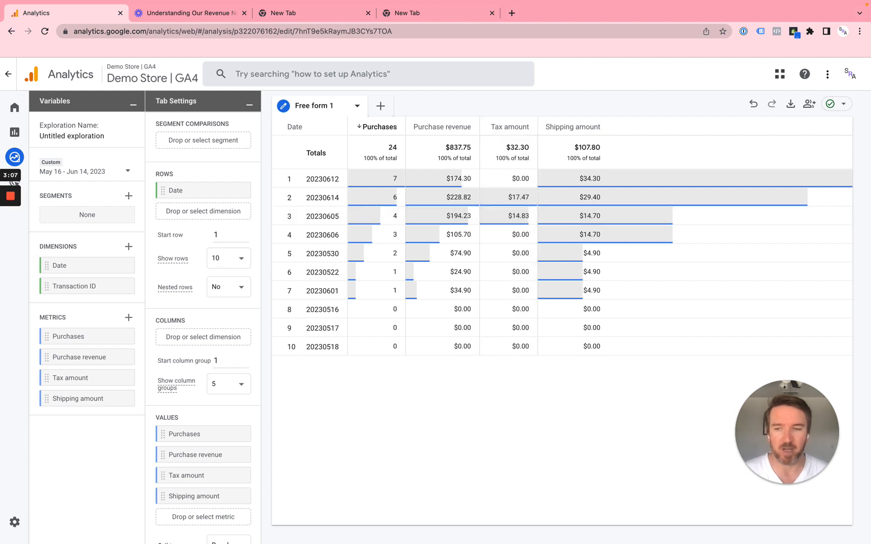
Start a new custom metric in the property's custom definitions
click(30, 520)
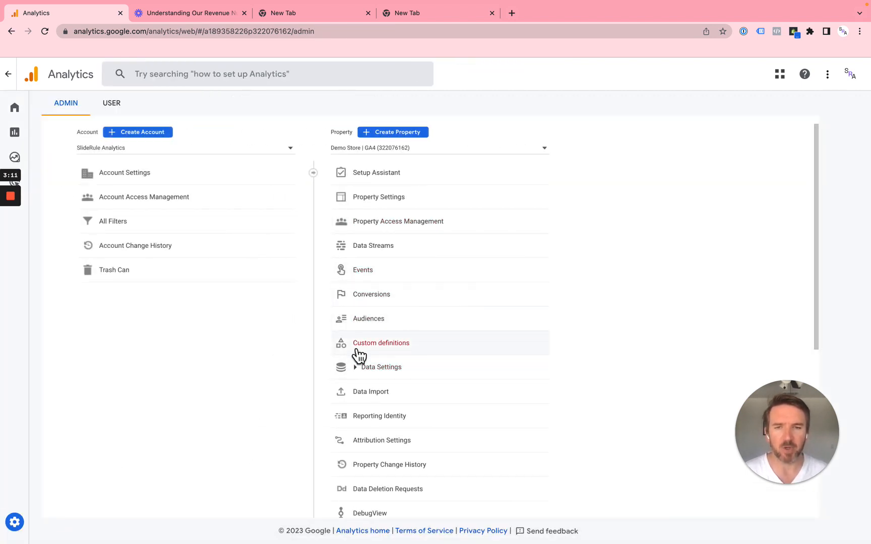
click(359, 348)
click(352, 200)
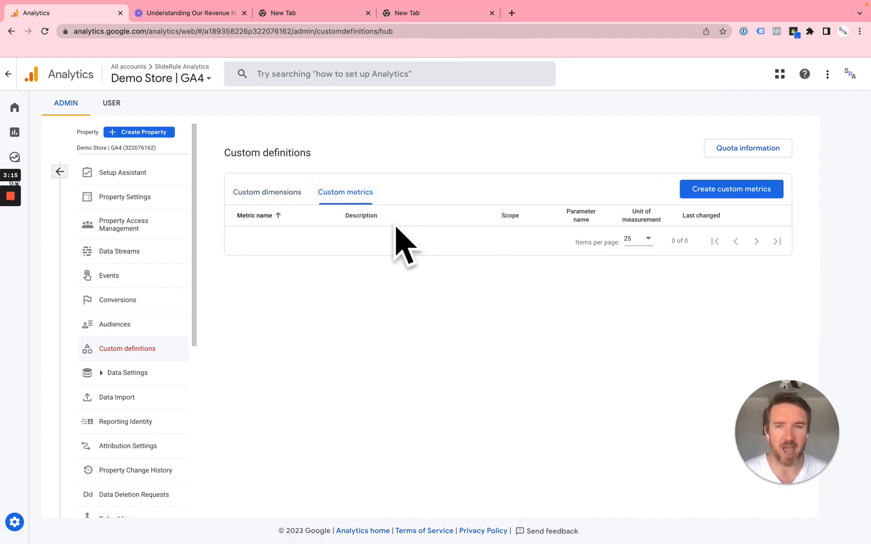
click(719, 191)
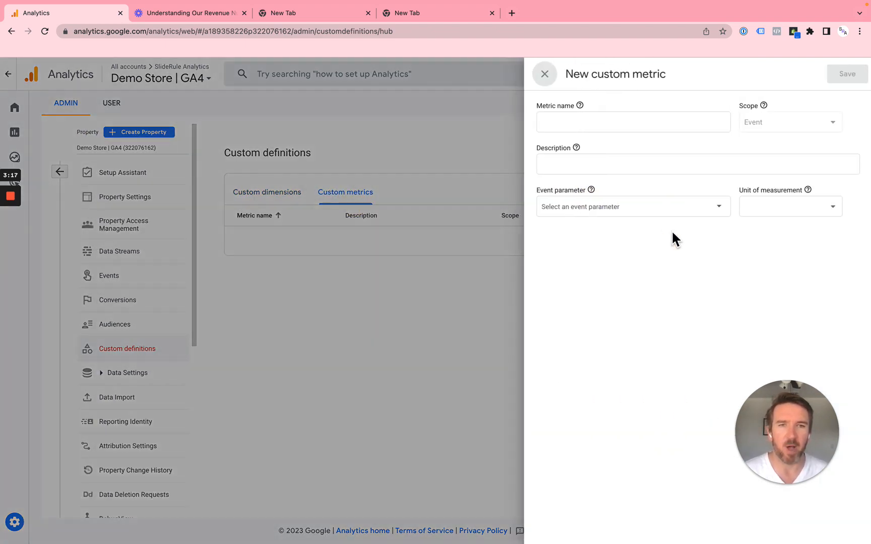
Name the custom metric "Subtotal Price" and describe it as "The subtotal price"
click(599, 123)
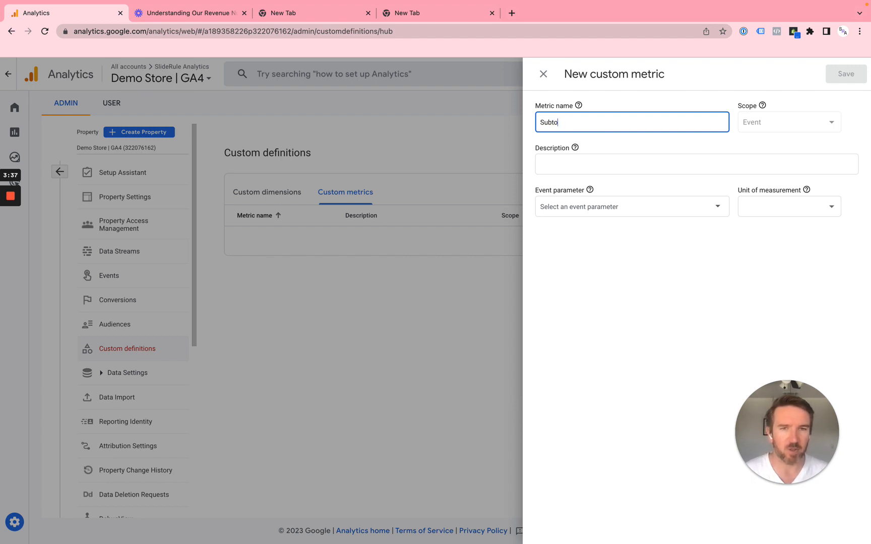
key(Tab)
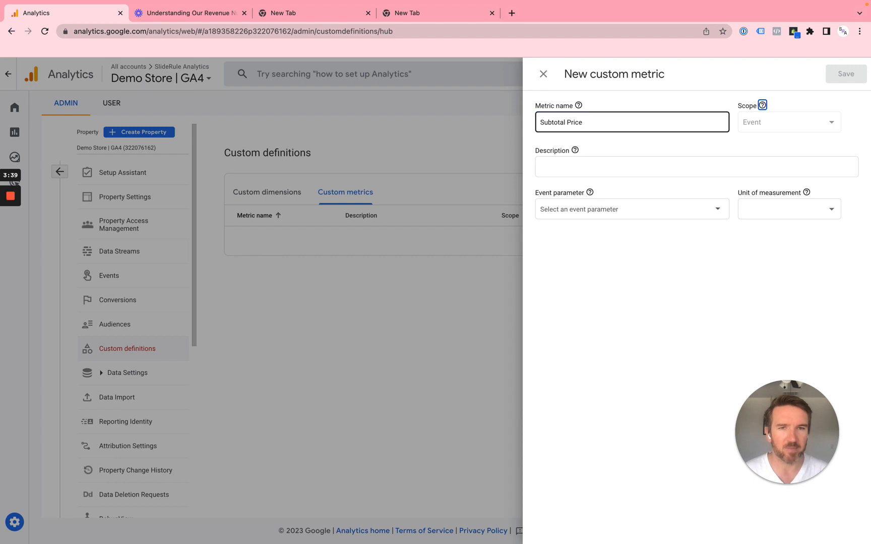
key(Tab)
text(T)
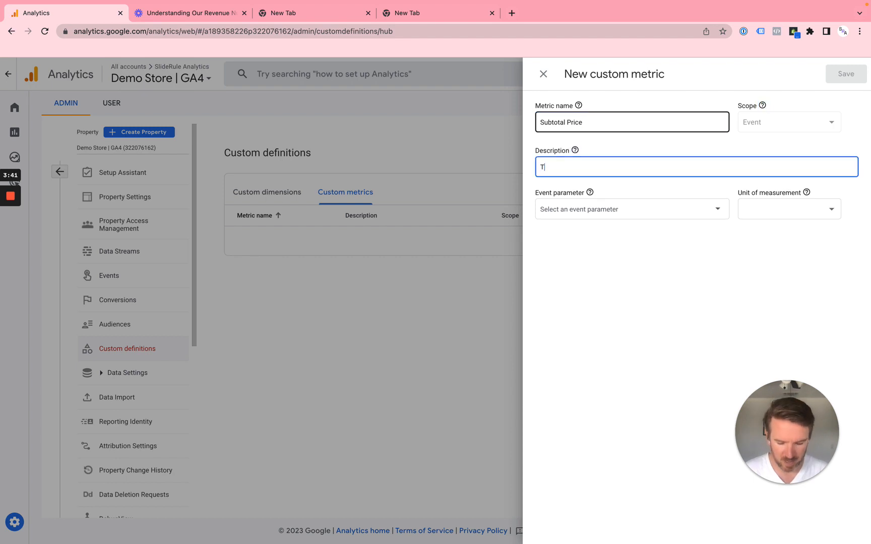
text(he subtotal price)
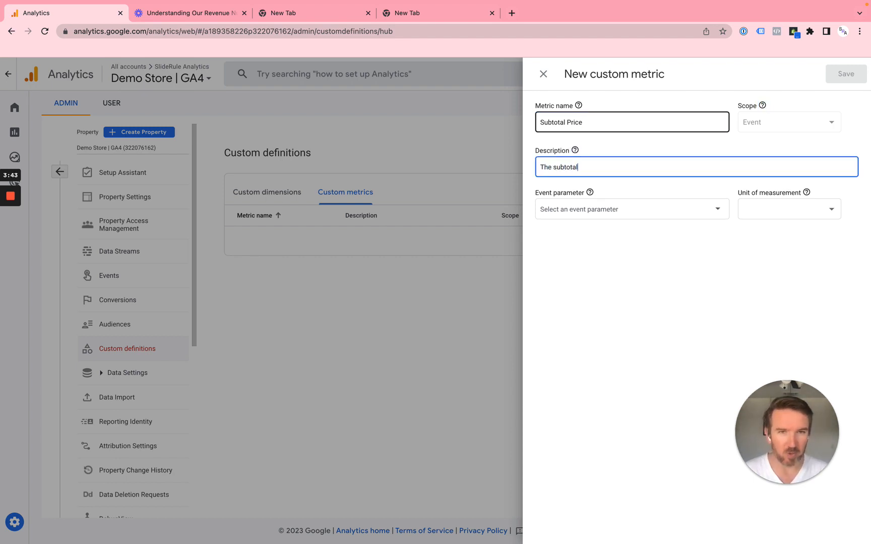
Assign the subtotal_price event parameter with Currency as unit and only Revenue data as data type, and save the metric
click(608, 209)
text(sub)
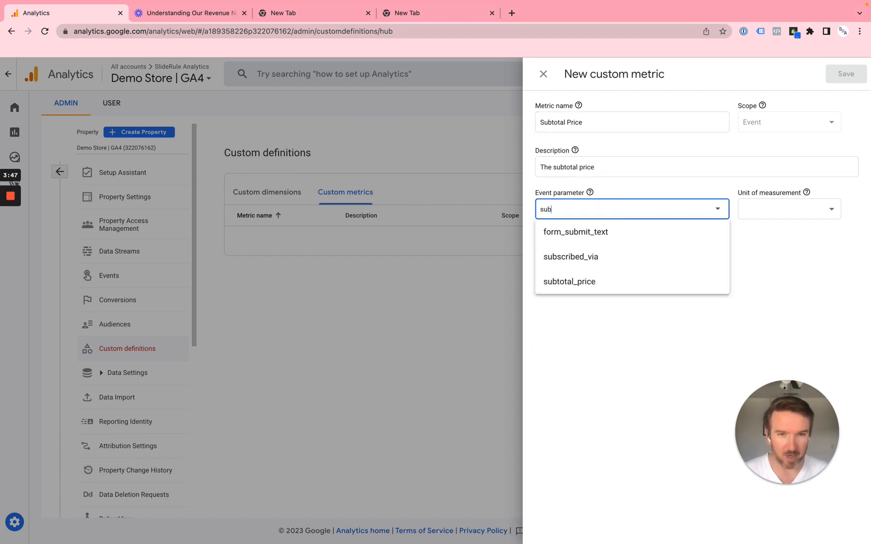
click(600, 282)
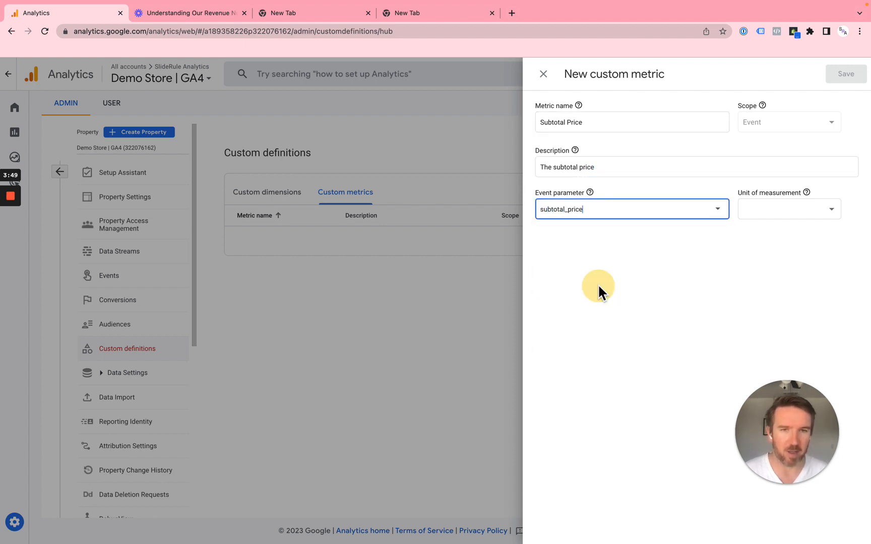
click(792, 210)
click(782, 229)
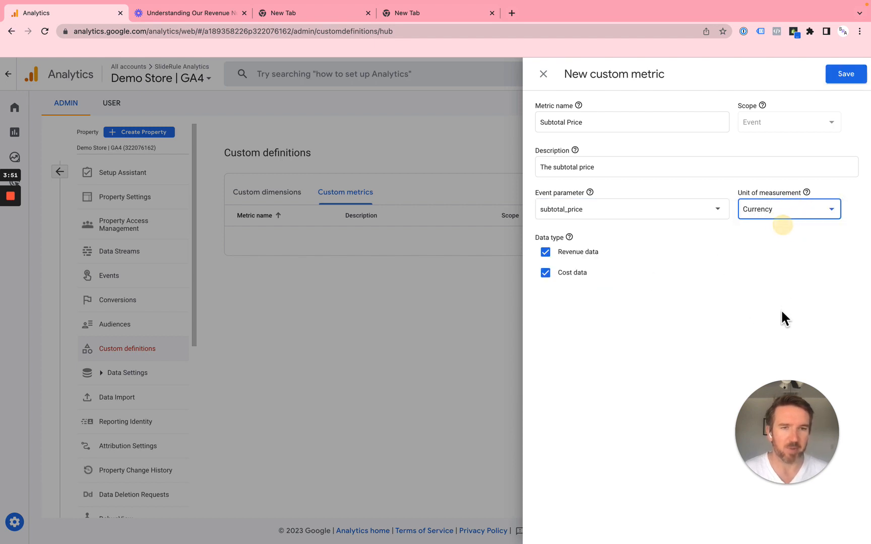
click(545, 272)
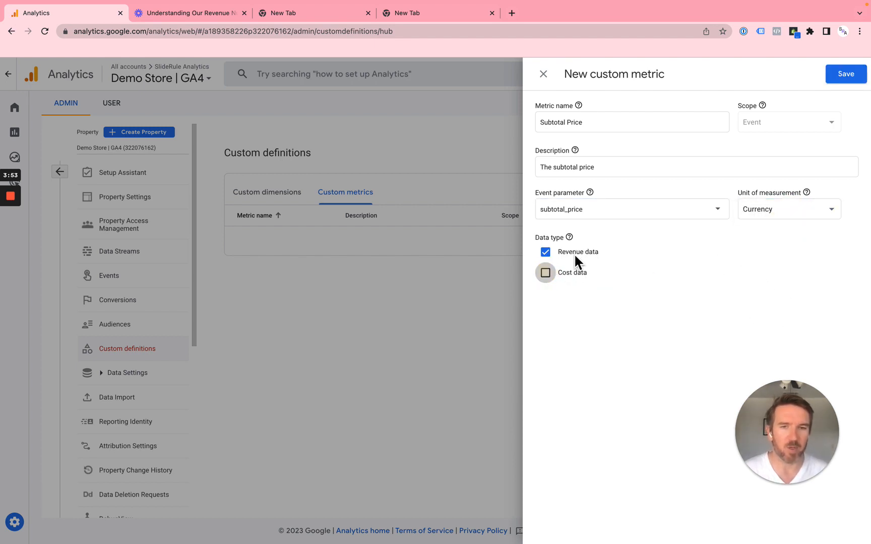
click(838, 83)
Return to the explorations list and open the most recently modified untitled exploration
mouse_move(15, 159)
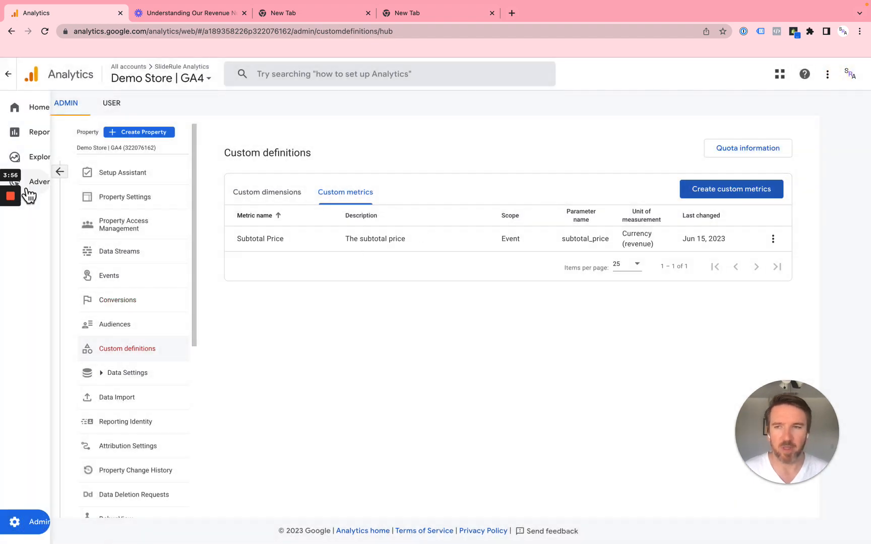
click(42, 157)
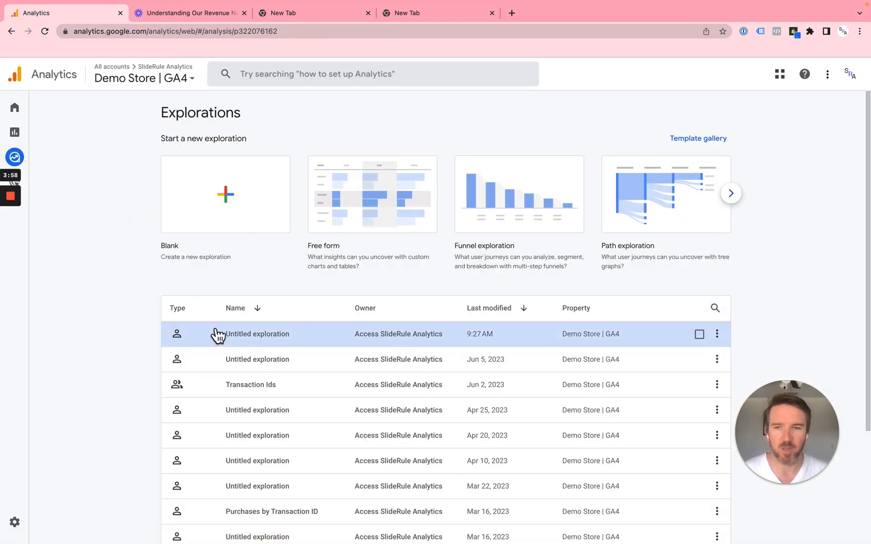
click(217, 335)
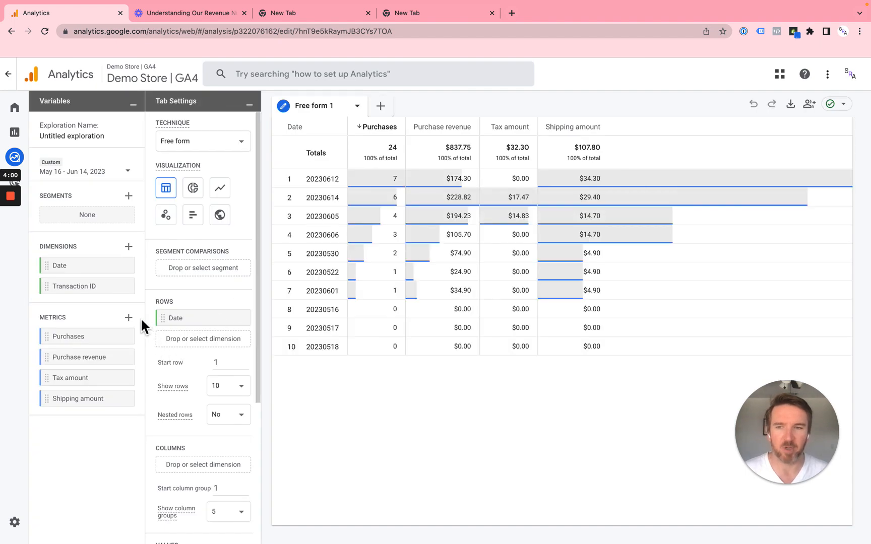
Search the exploration's available metrics for "sub" and close the metric selection without importing
click(129, 317)
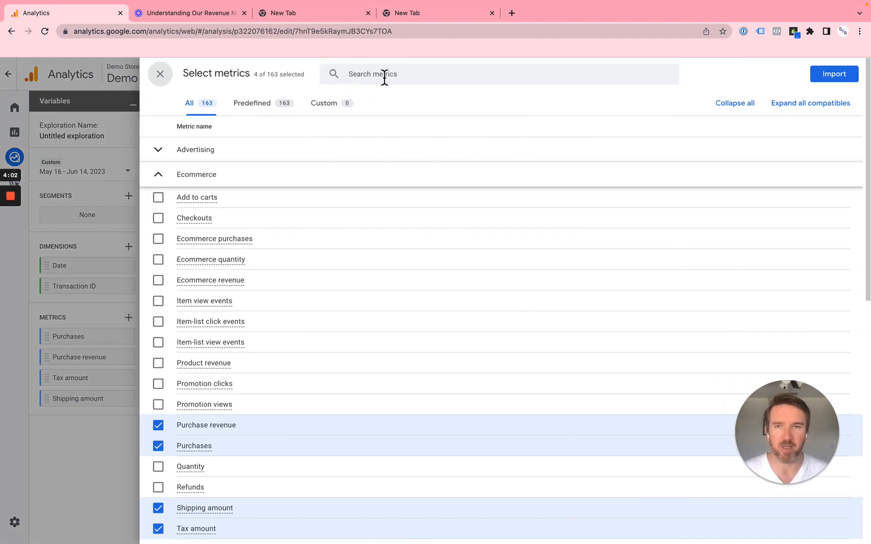
click(384, 74)
text(s)
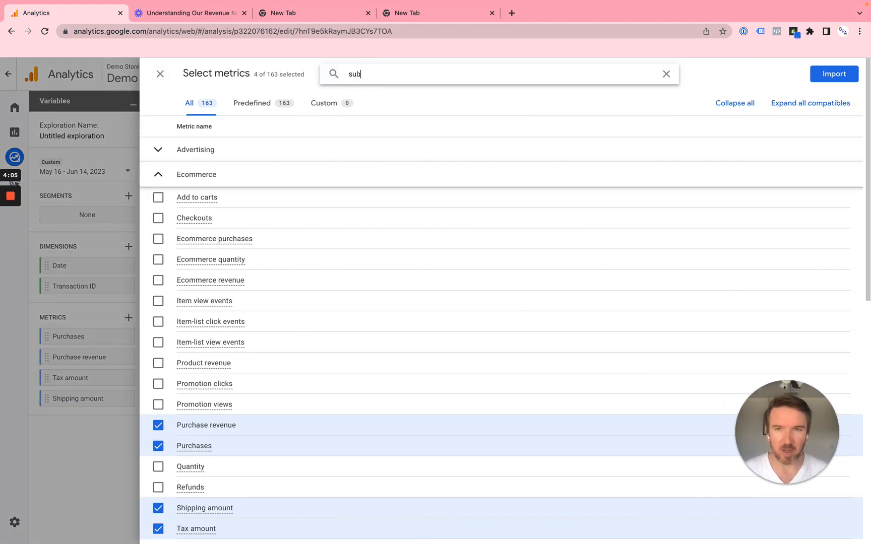
text(ub)
click(159, 74)
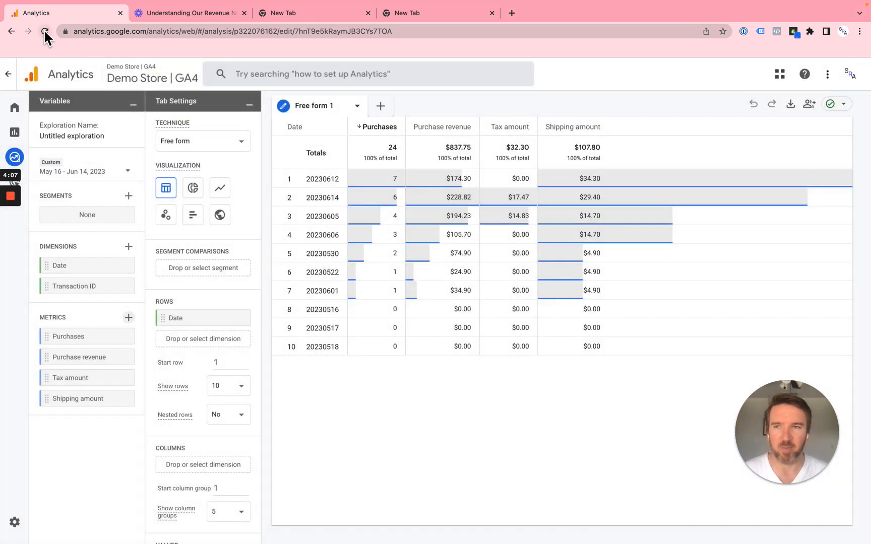
Reload the exploration page and import the custom metric Subtotal Price into the exploration's metrics
click(45, 31)
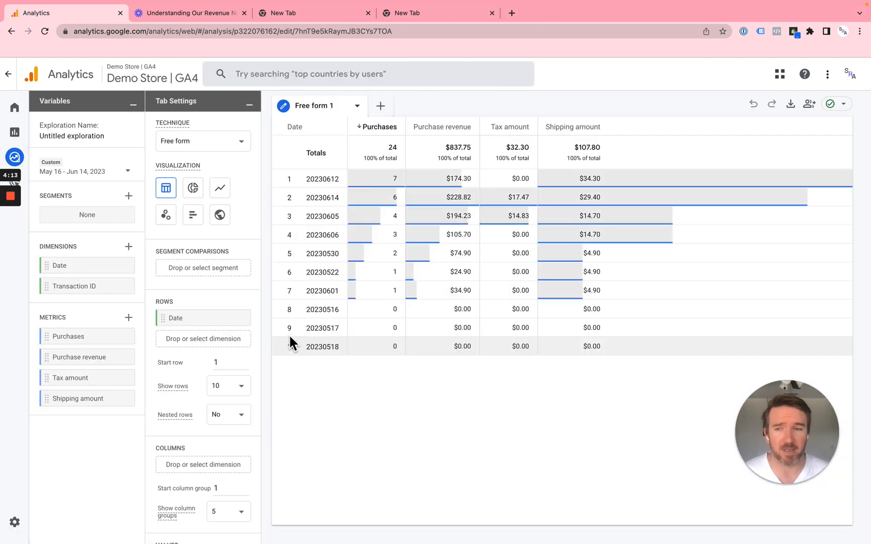
click(128, 317)
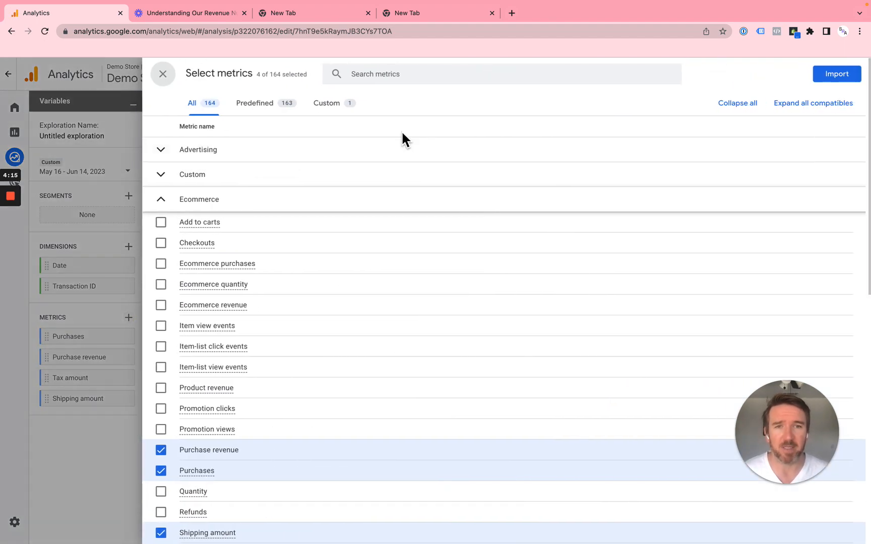
click(348, 112)
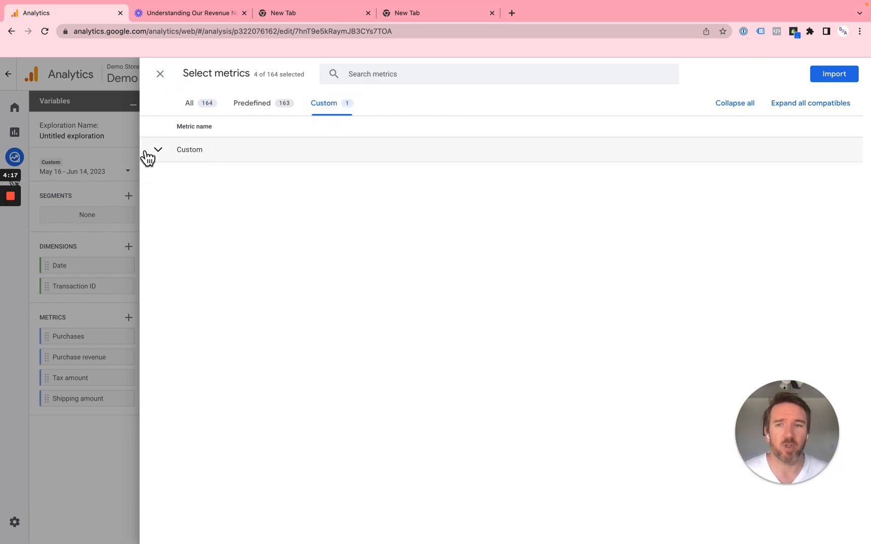
click(168, 149)
click(159, 173)
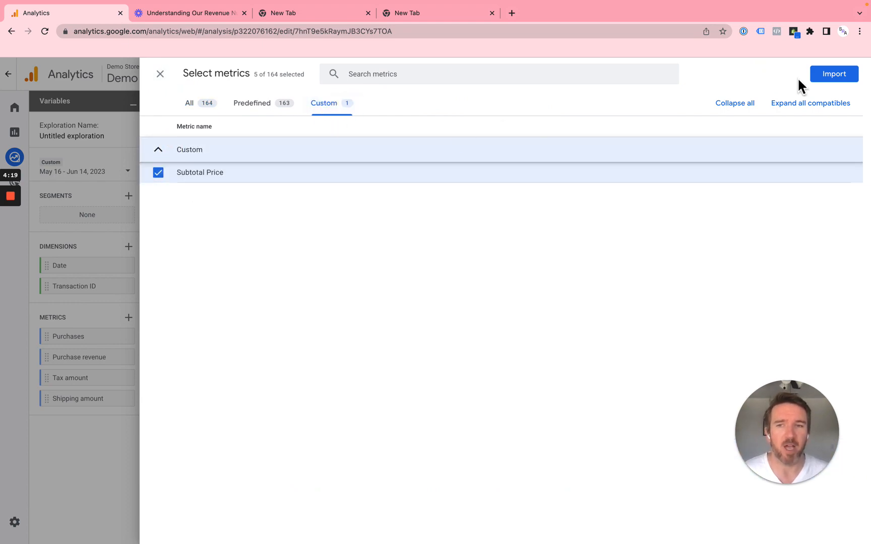
click(814, 76)
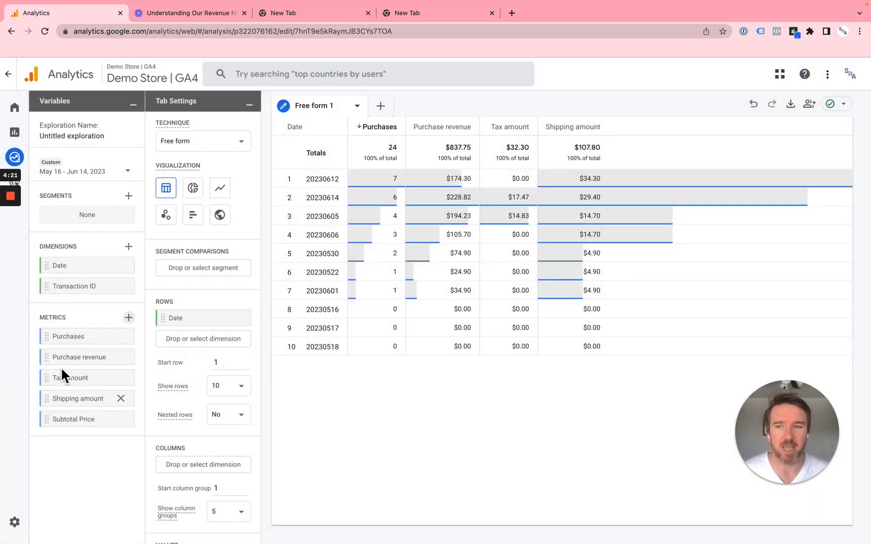
Add Subtotal Price to the table's values after Shipping amount
drag(75, 418, 301, 418)
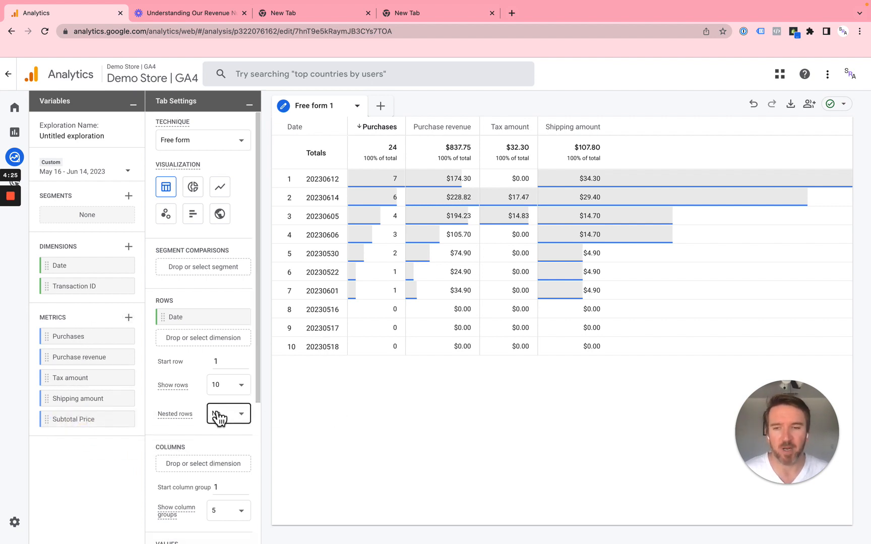
scroll(218, 413, down, 5)
drag(88, 418, 209, 438)
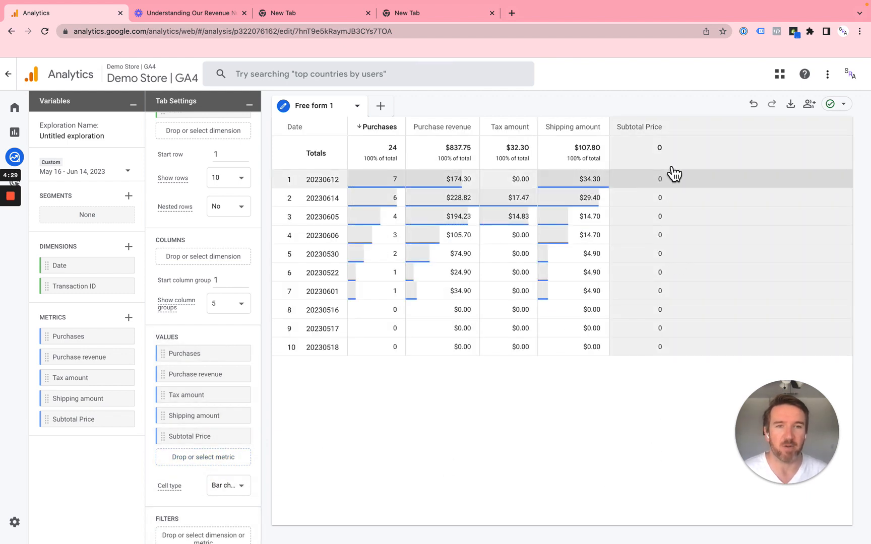